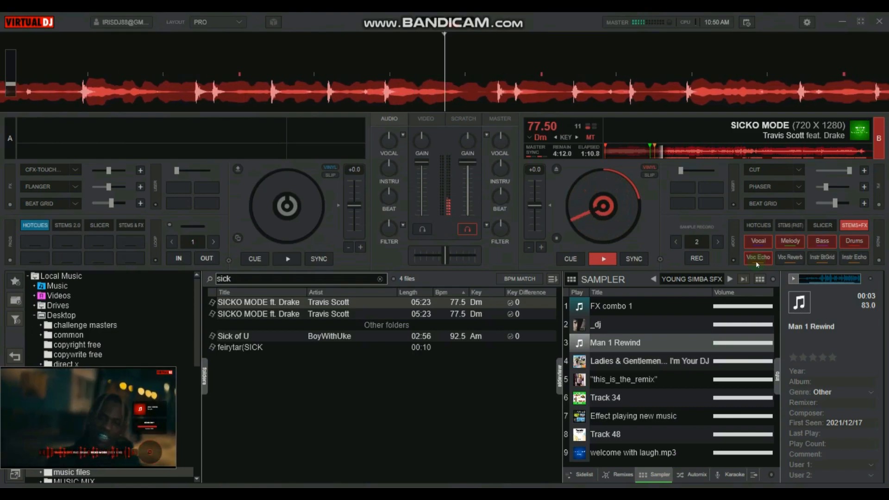
Open the settings window's Extensions manager and browse to the Pads category.
key(2)
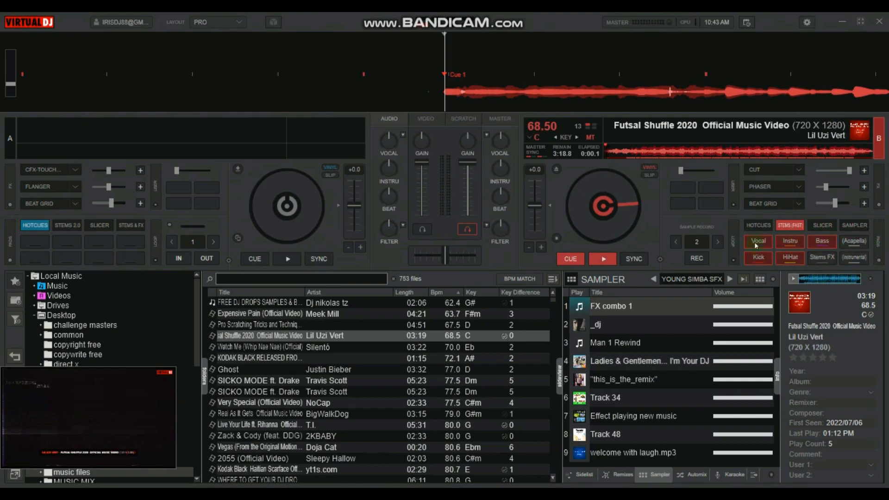
click(755, 226)
click(790, 227)
click(807, 23)
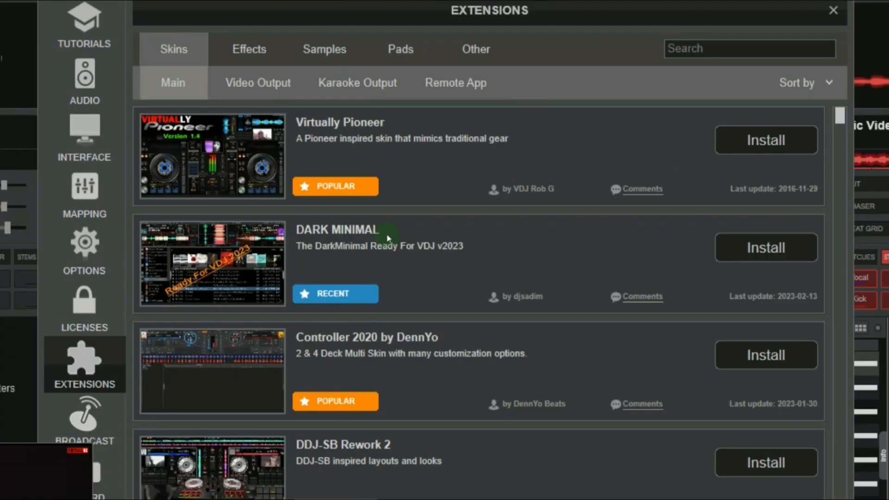
click(249, 46)
click(334, 44)
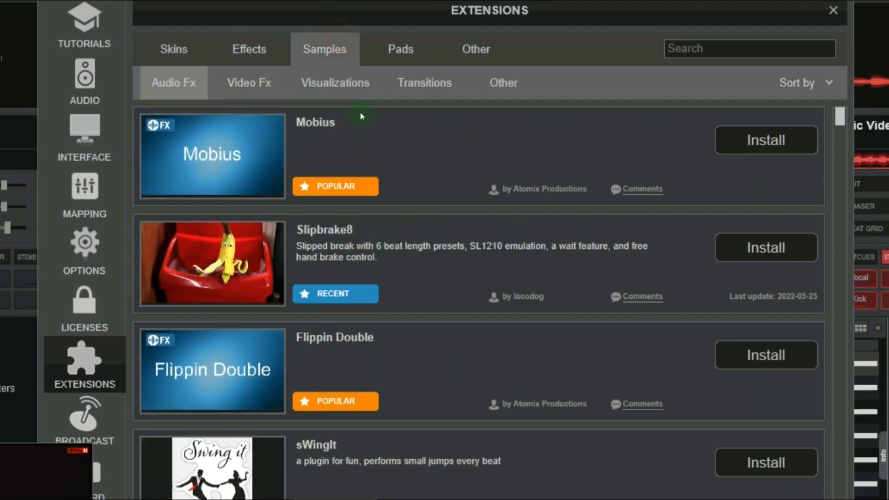
click(404, 48)
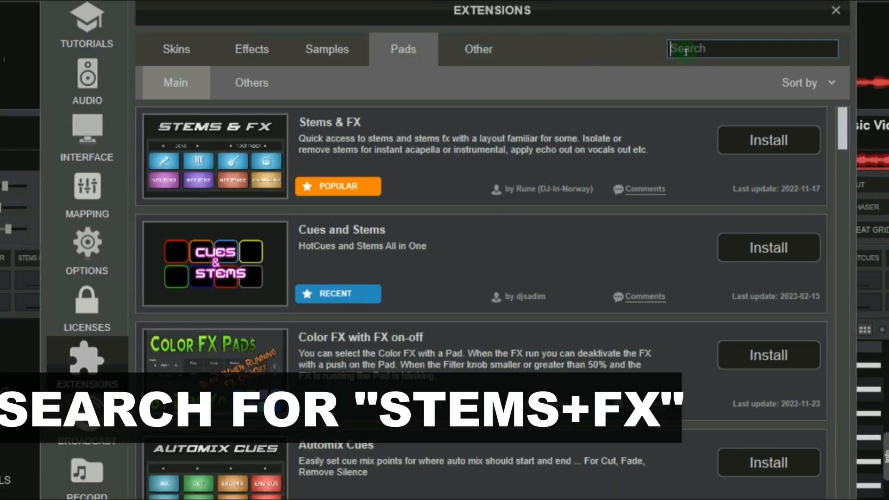
Search the Pads extensions for "stems" and install the Stems & FX pad pack.
text(te)
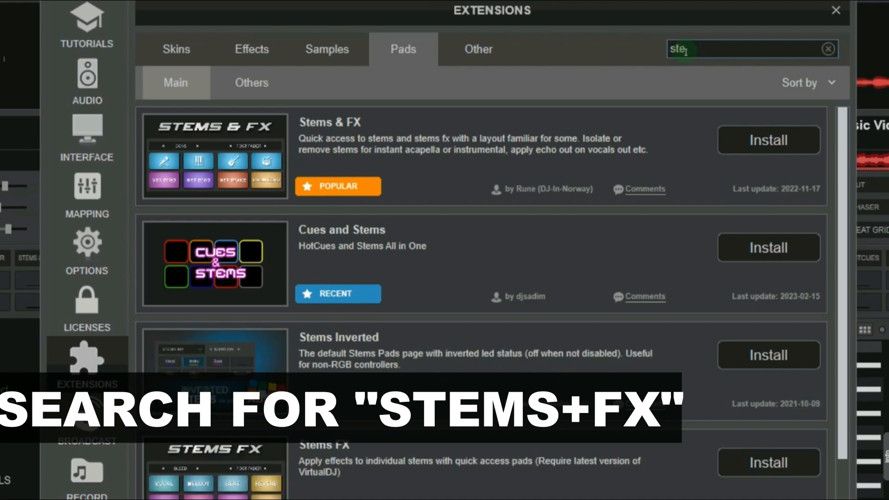
text(ms)
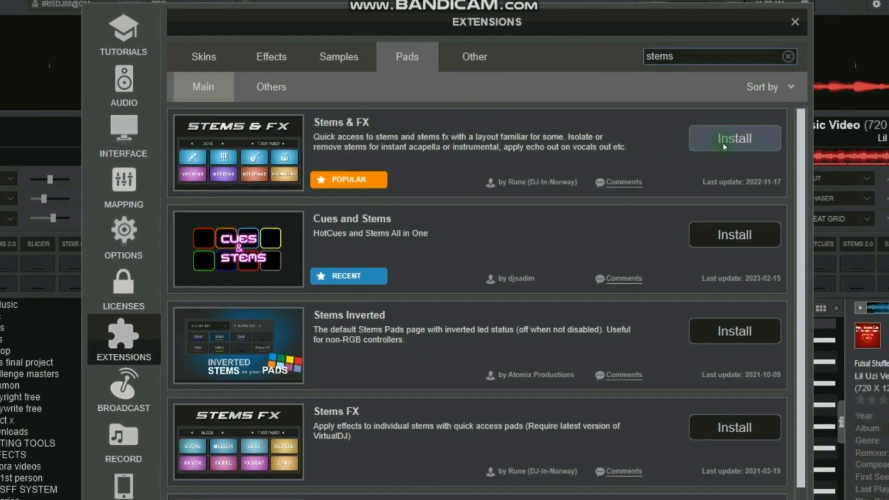
click(724, 148)
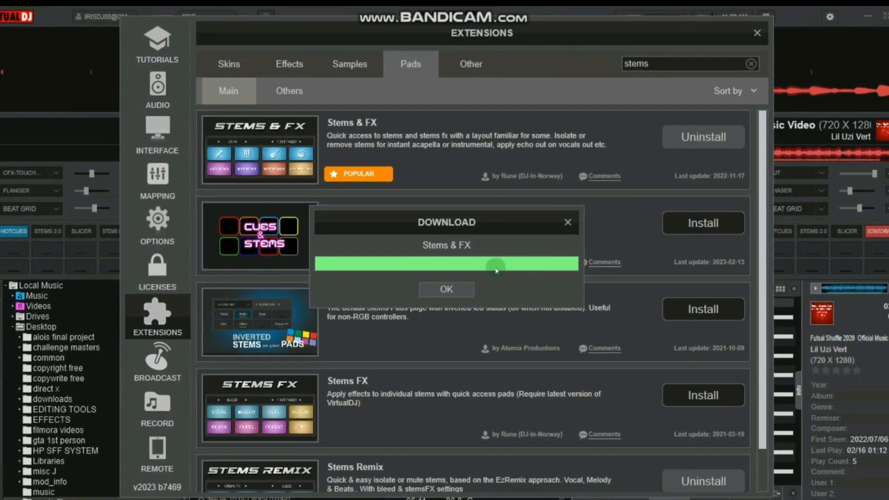
click(446, 289)
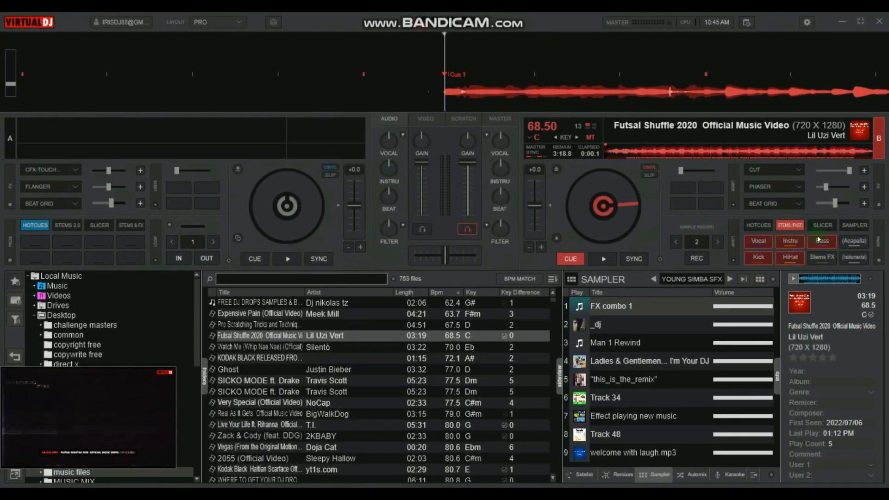
Switch deck 2's pad page to stems+fx and trigger the Voc Echo pad.
click(855, 227)
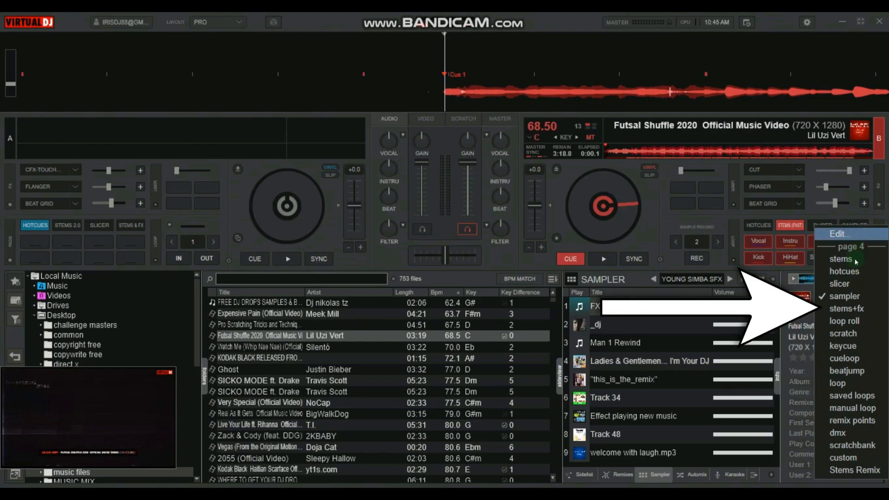
click(856, 309)
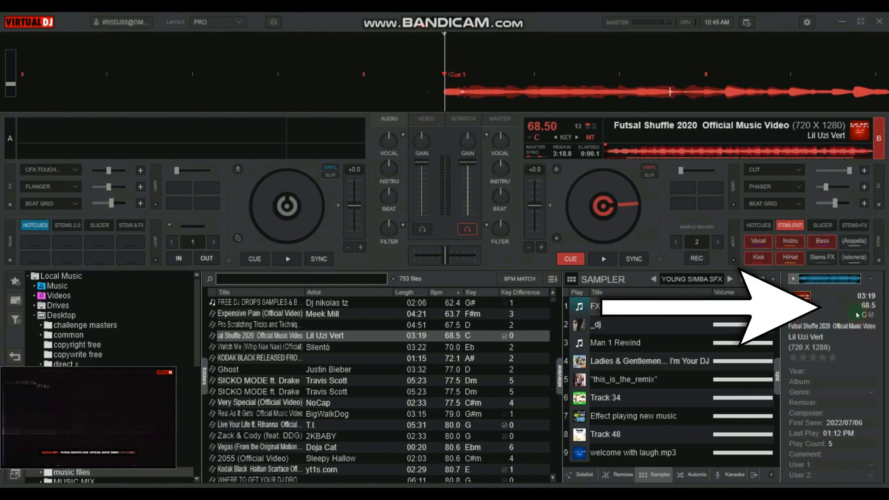
click(860, 230)
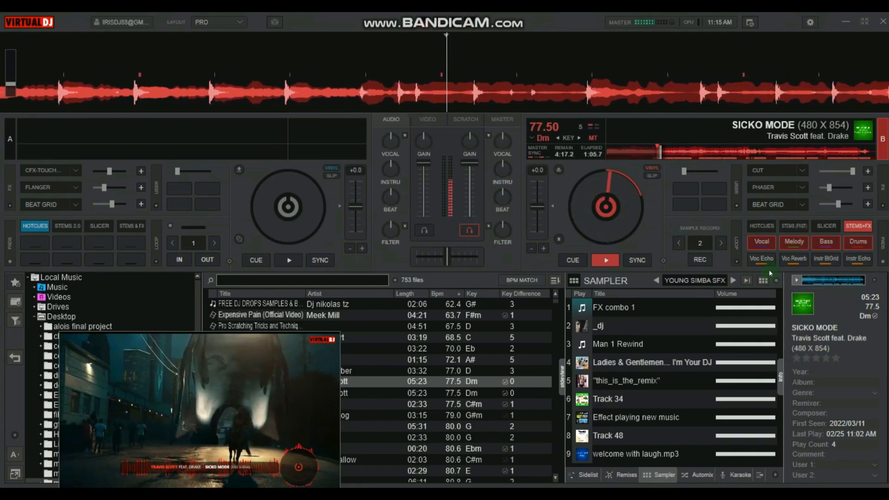
click(763, 261)
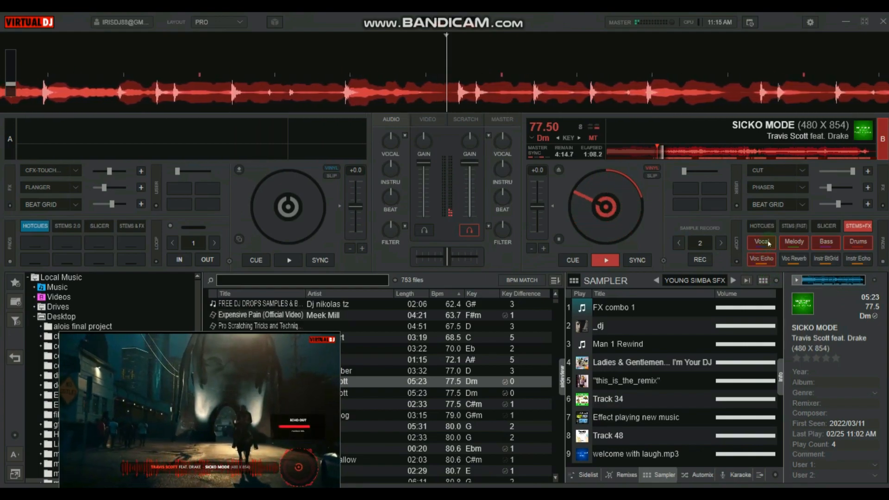
Set hot cue 1 on deck 2 and trigger Voc Echo from the stems+fx pad page.
click(763, 227)
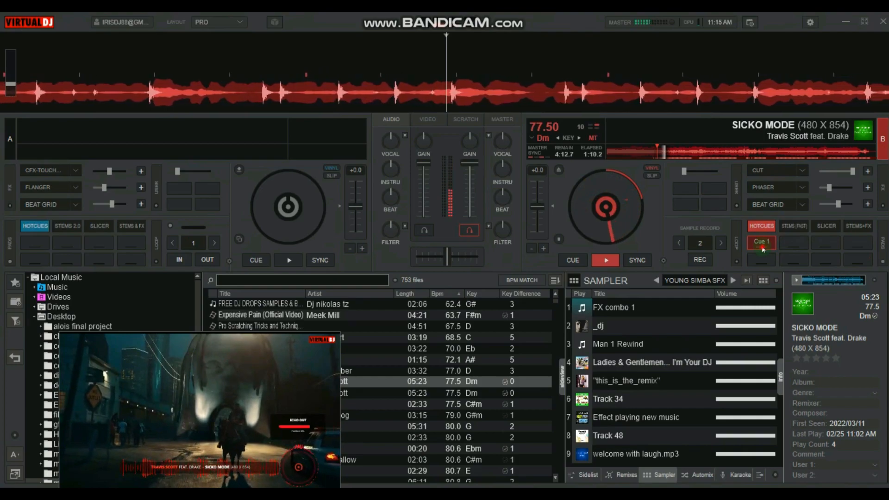
click(762, 245)
click(858, 227)
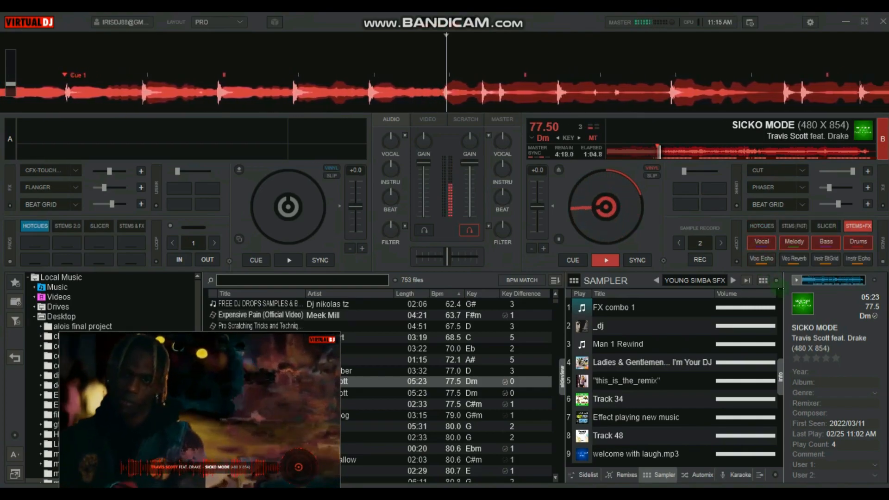
click(761, 260)
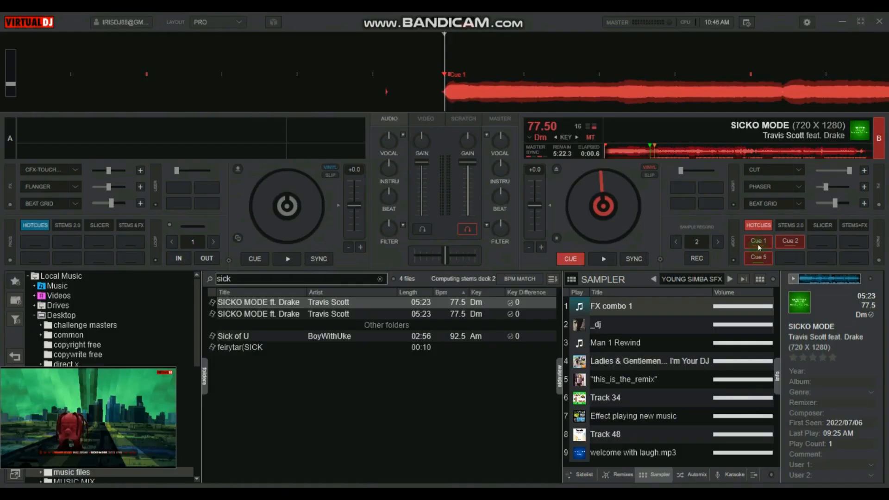
Jump between hot cues 1 and 2 on deck 2 and pause playback.
click(759, 241)
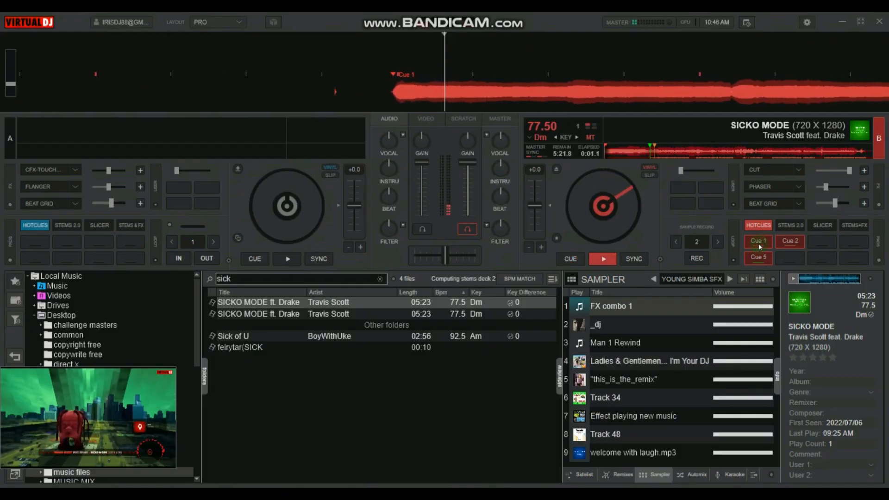
click(780, 242)
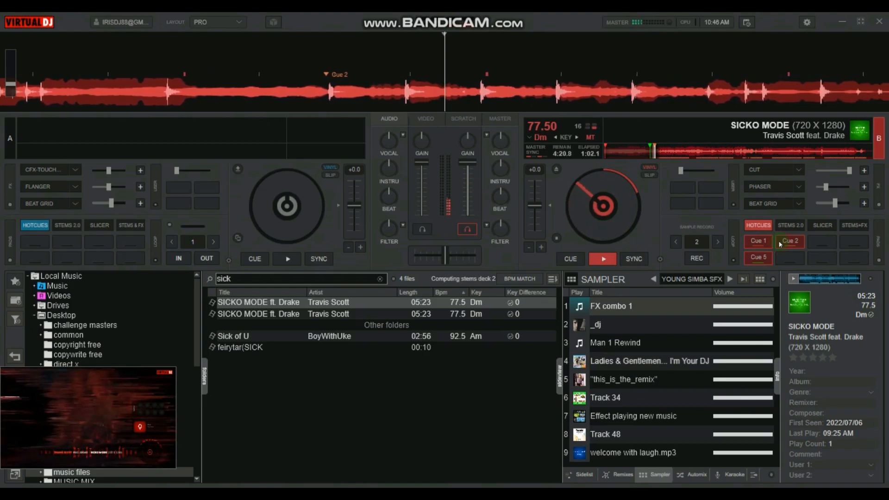
click(781, 242)
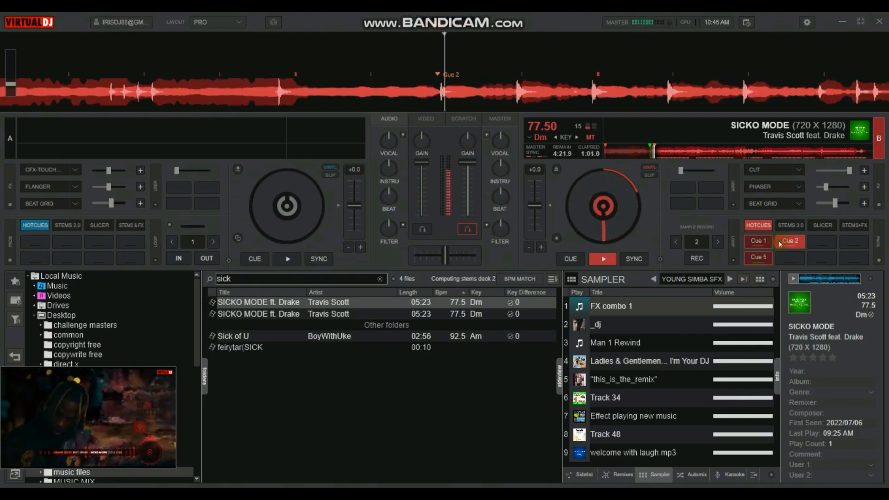
key(space)
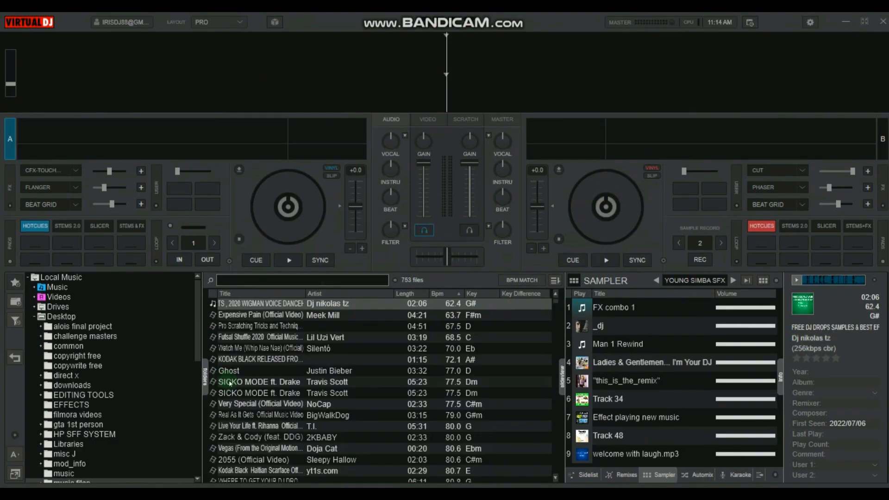
Load SICKO MODE by Travis Scott onto deck 2 and start playback.
drag(259, 381, 609, 185)
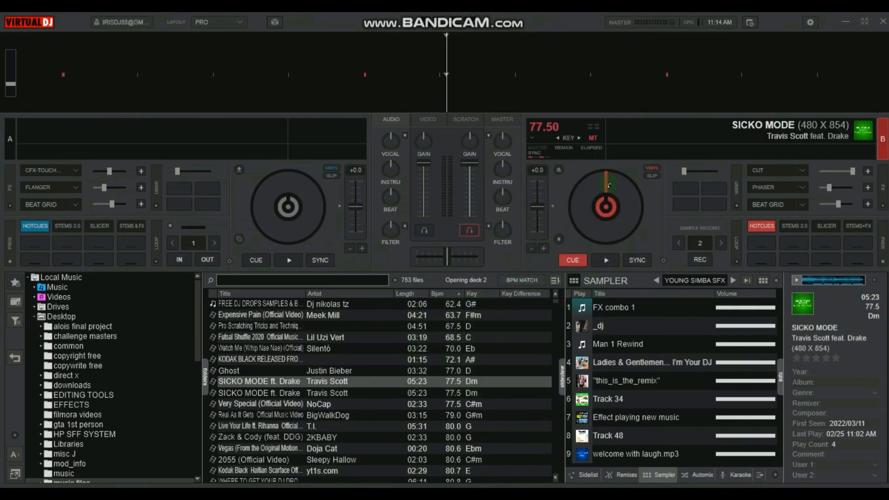
click(607, 260)
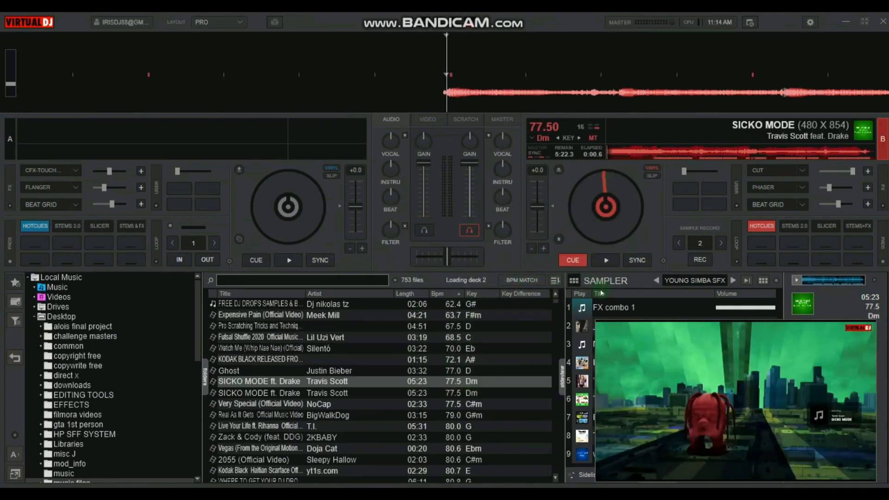
click(618, 261)
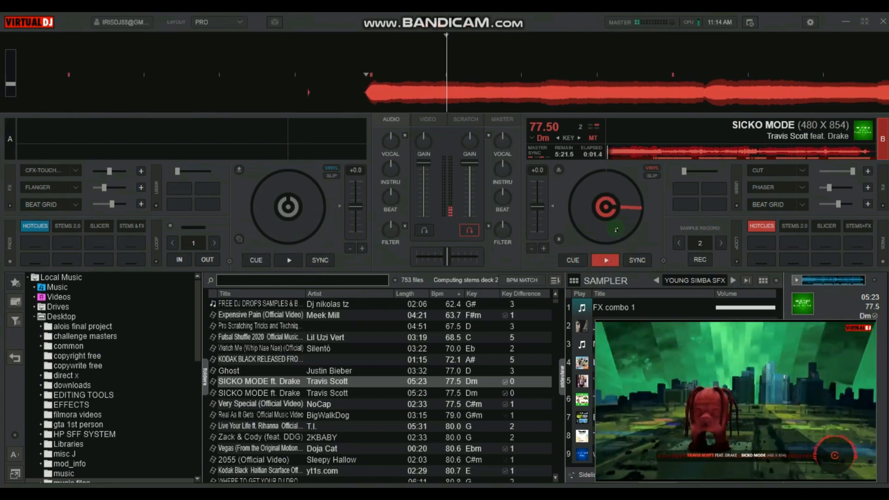
Seek to a later position in SICKO MODE and set hot cue 1 there.
click(639, 155)
click(651, 152)
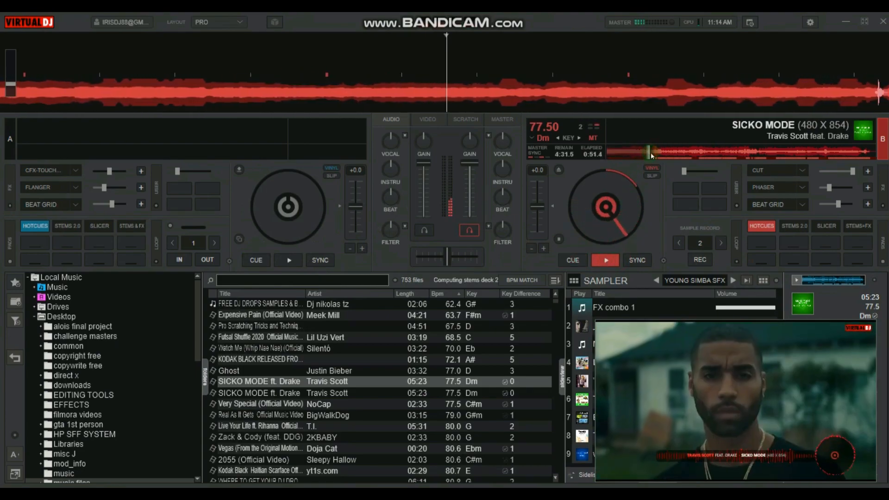
click(658, 153)
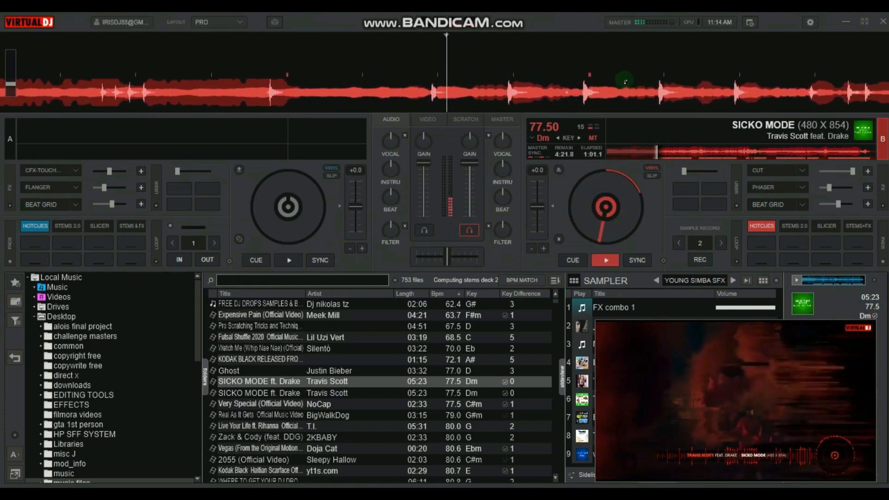
drag(626, 82, 635, 85)
click(766, 243)
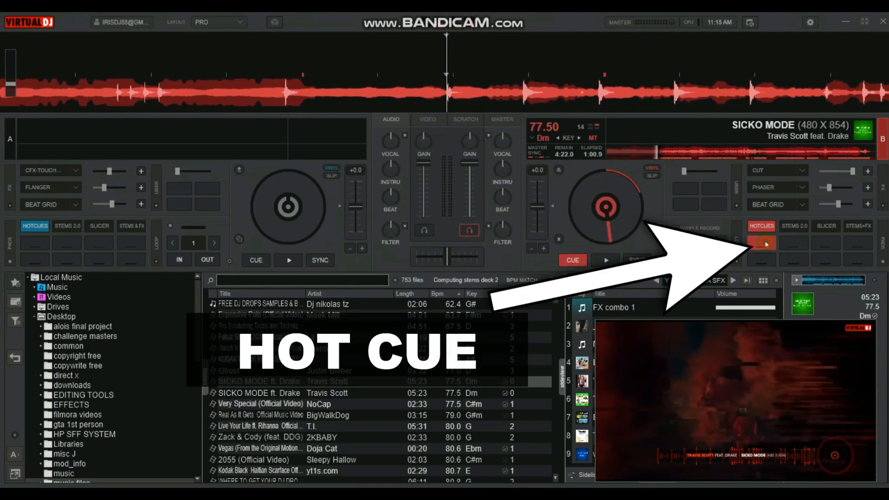
click(762, 245)
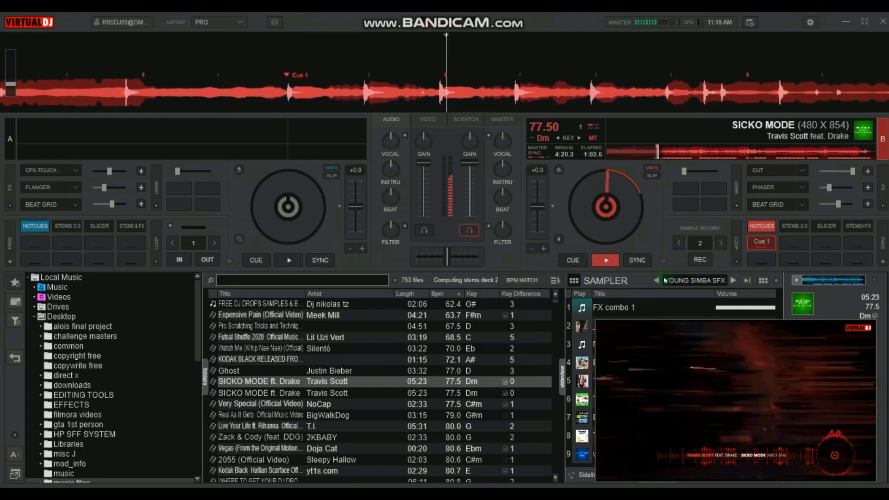
Alternate between hot cue 1 and the Voc Echo pad, returning deck 2 to the stems+fx pad page.
click(761, 243)
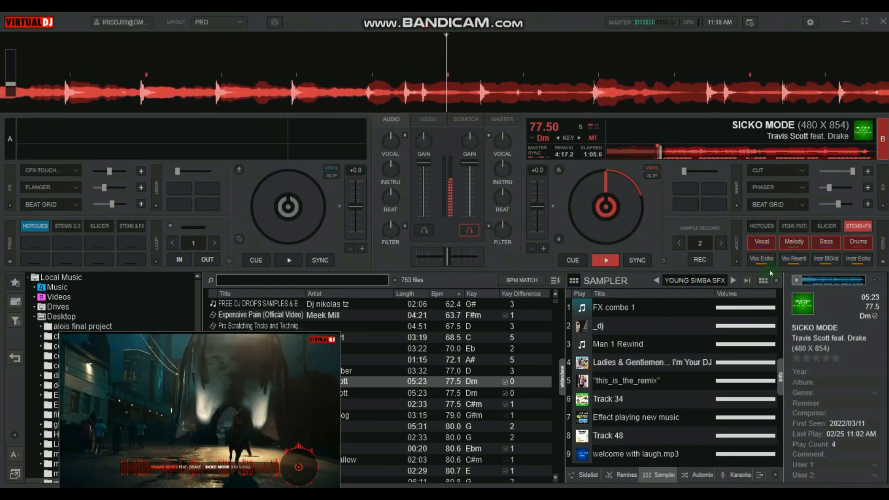
click(762, 259)
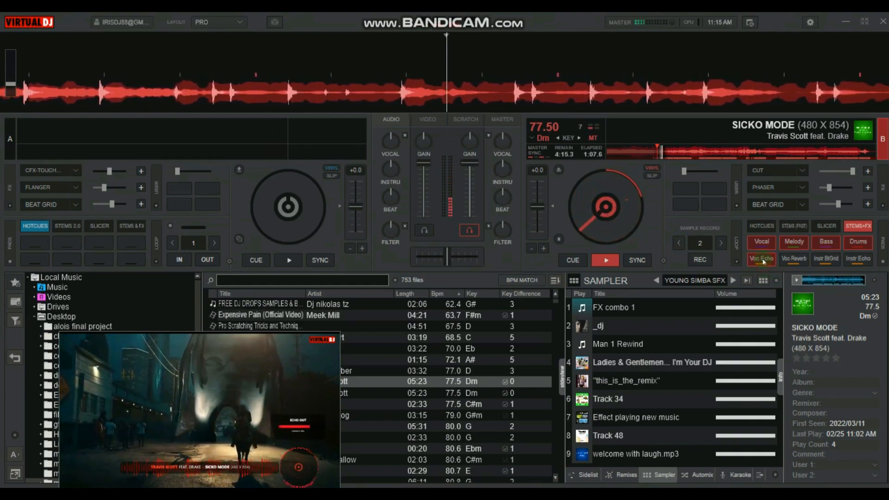
click(762, 226)
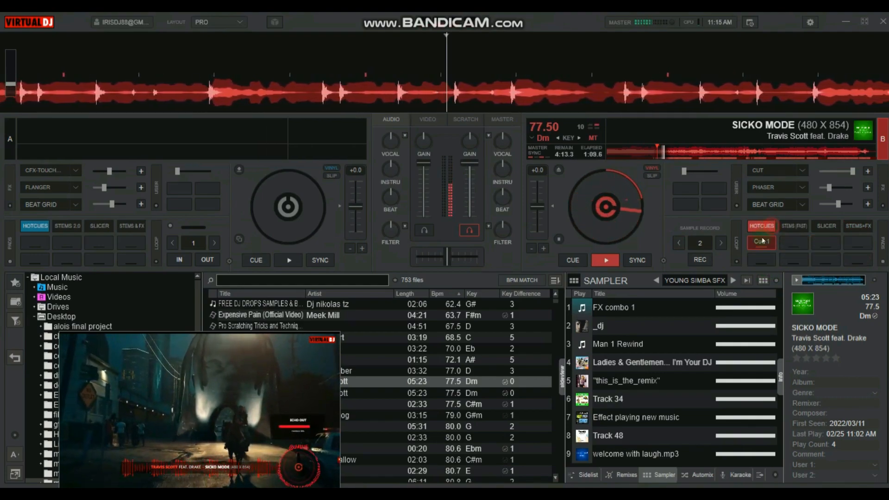
click(762, 241)
click(857, 227)
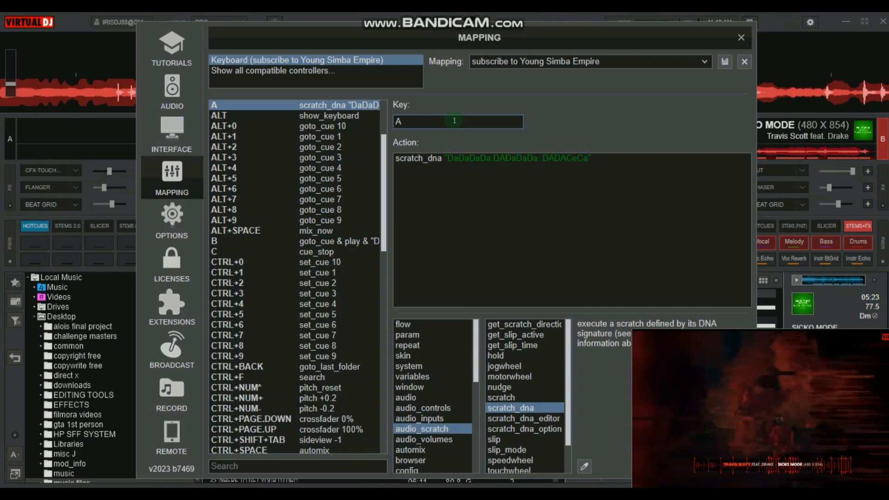
Examine the keyboard mapping assigned to the A, S and D keys in the settings window.
click(740, 35)
key(a)
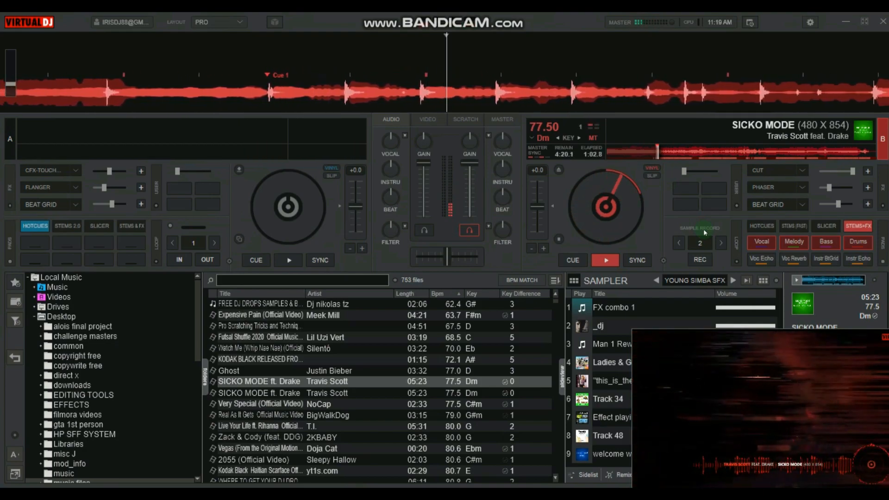
key(a)
click(810, 24)
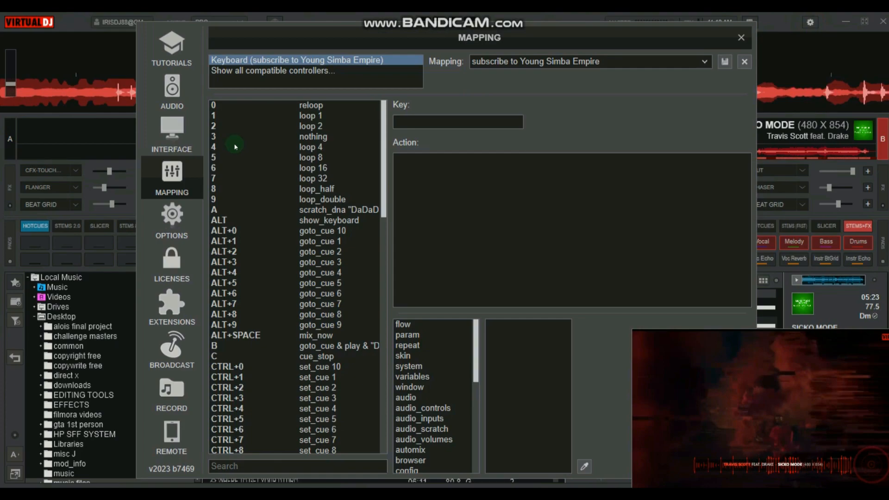
key(s)
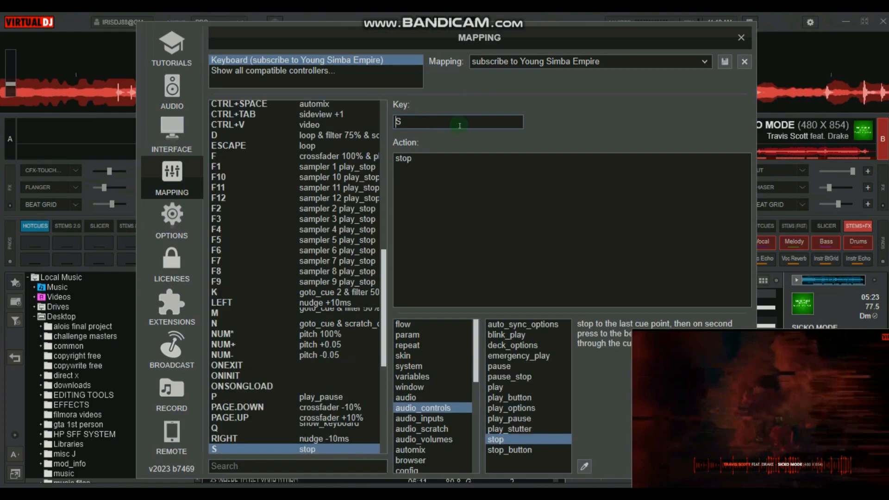
key(d)
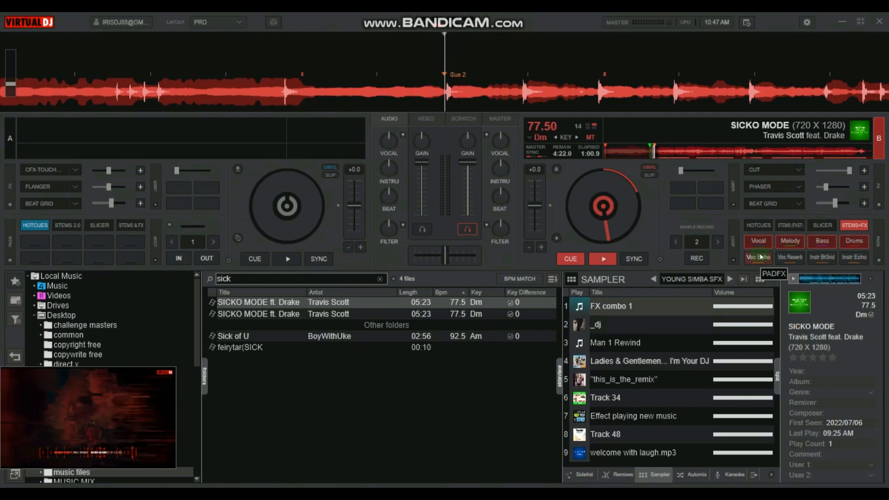
click(807, 23)
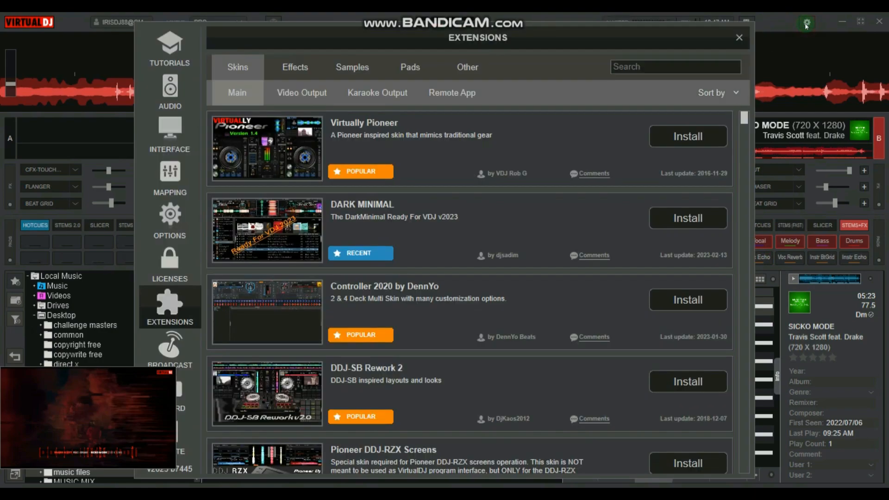
Open the keyboard mapping settings and inspect the action assigned to the K key.
click(162, 195)
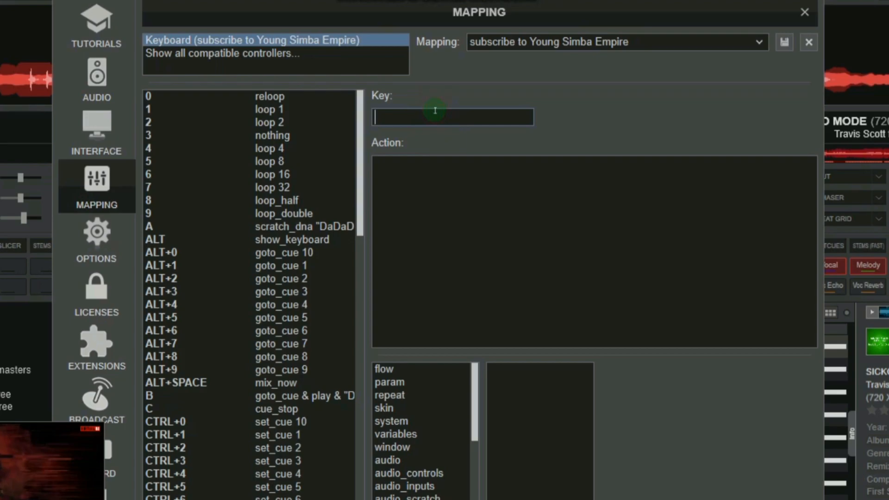
key(k)
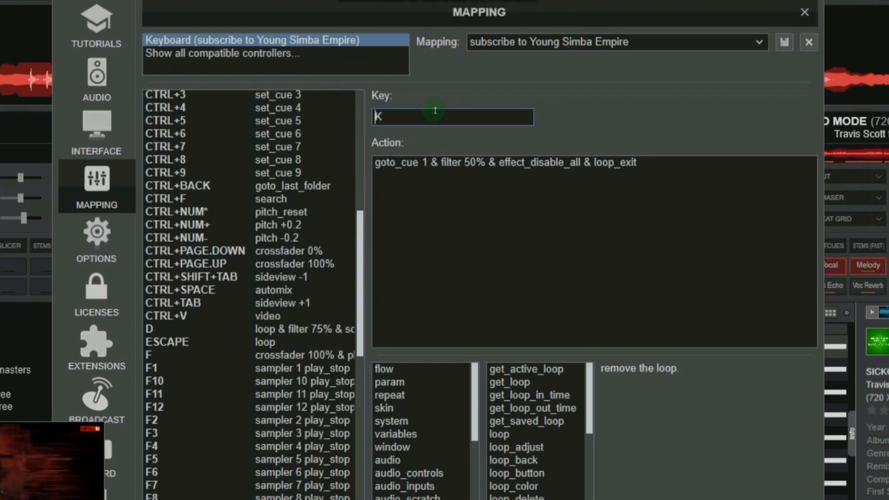
drag(438, 163, 377, 164)
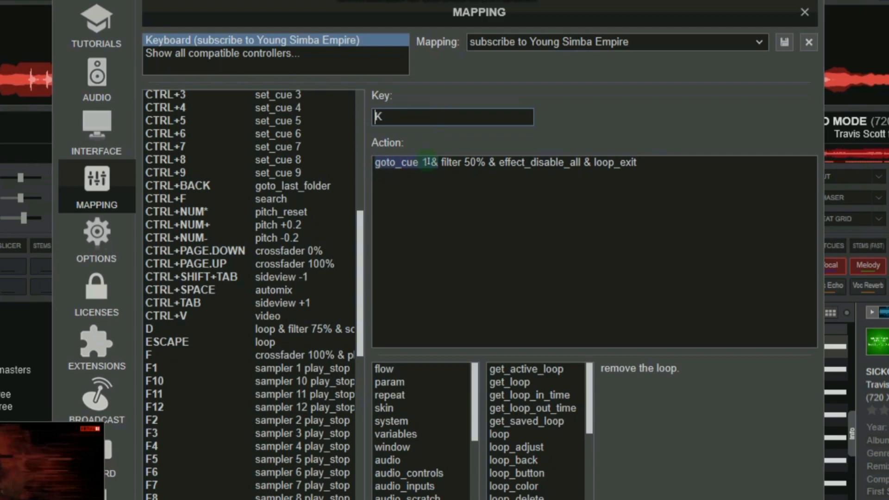
click(488, 117)
Turn on the Beat Grid effect on deck 2 and trigger the K and 1 key mappings to jump back to hot cue 1.
drag(585, 12, 388, 47)
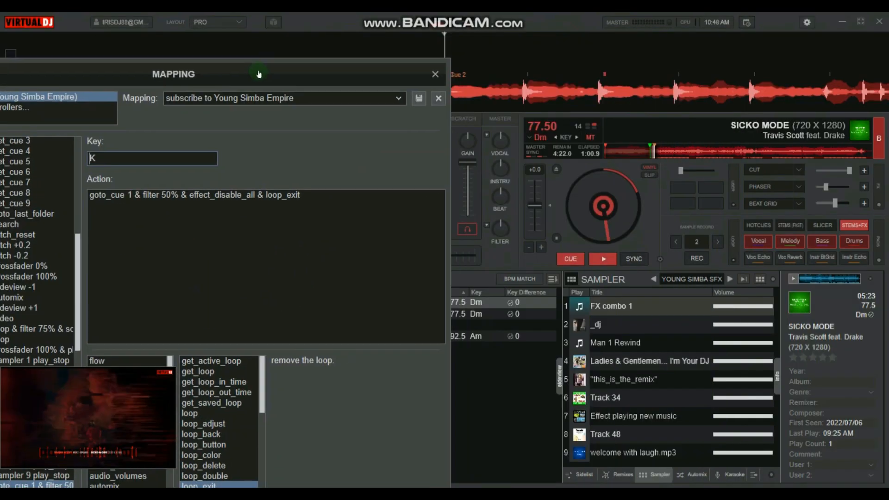
drag(316, 168, 274, 168)
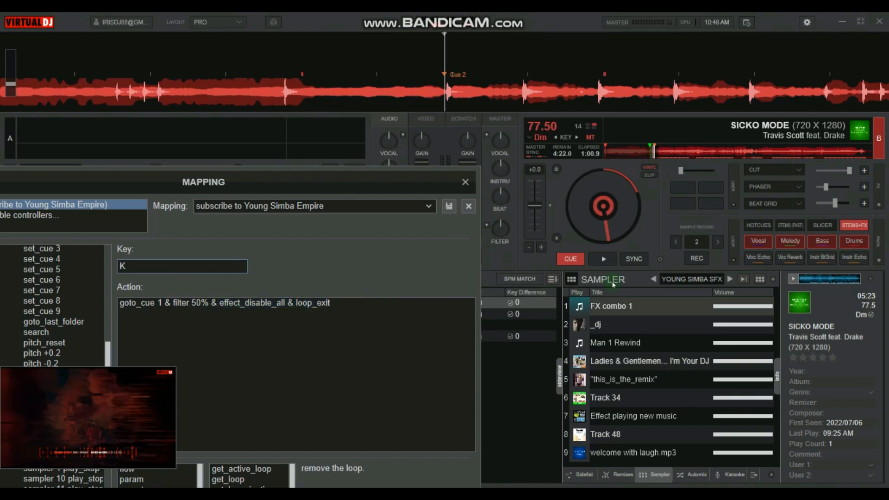
click(763, 203)
key(k)
click(764, 204)
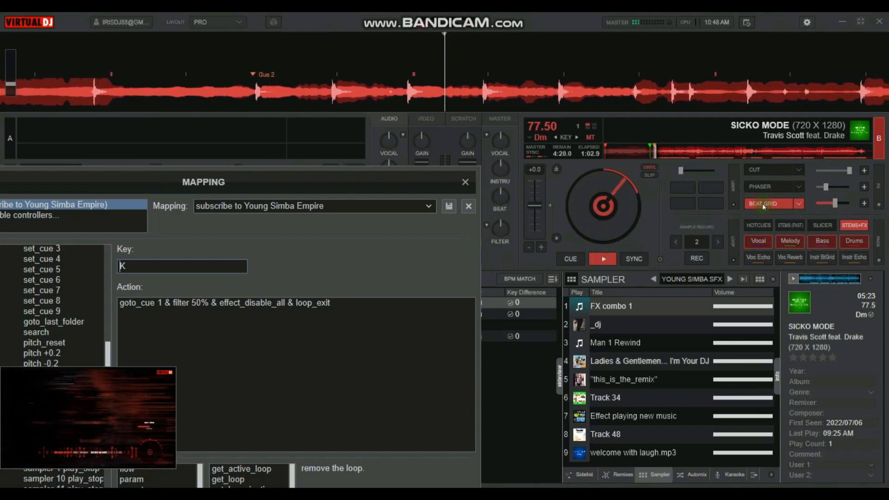
key(k)
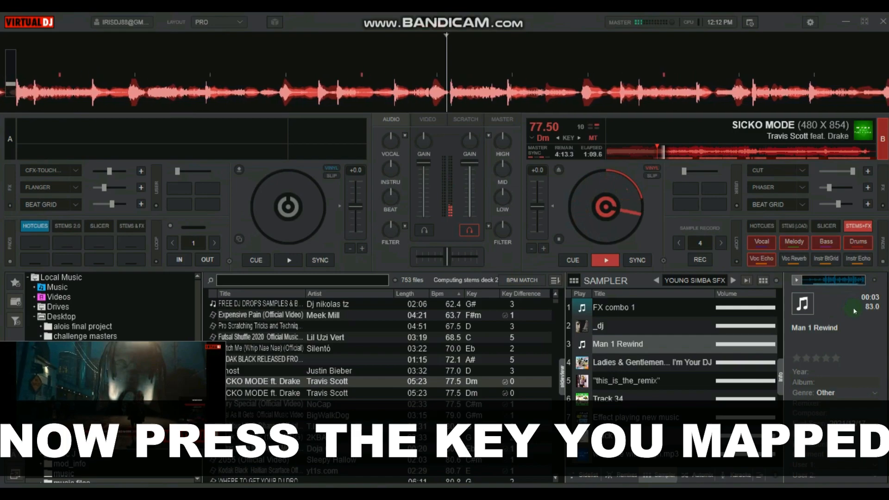
key(1)
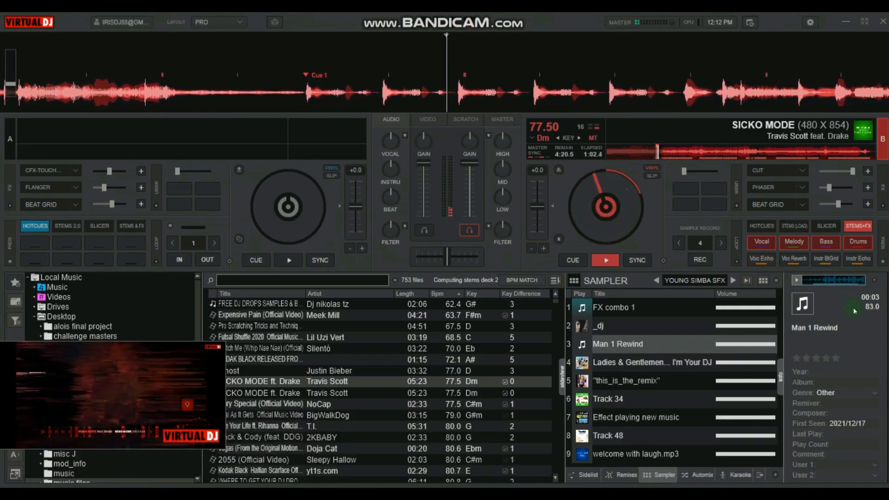